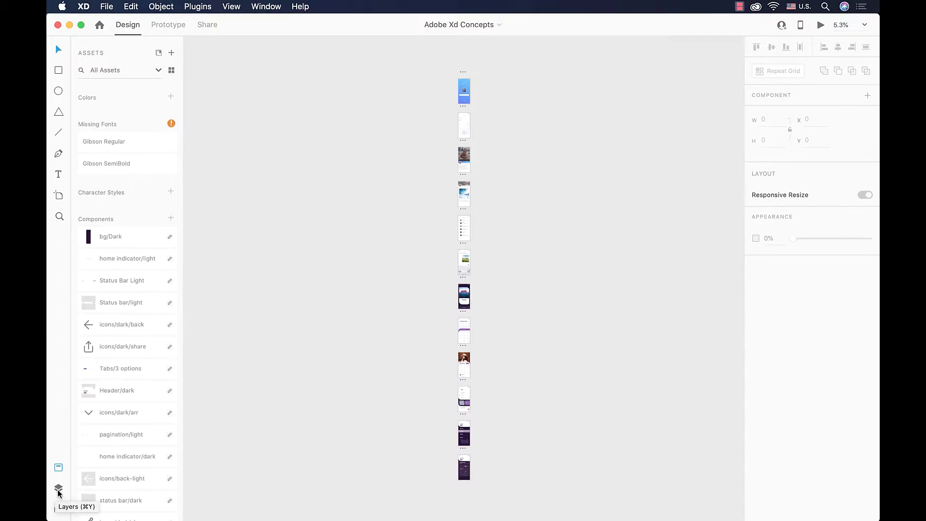
Show the Layers list of all 12 artboards, Tasks through Sign In, leaving the All Items filter unchanged
click(58, 489)
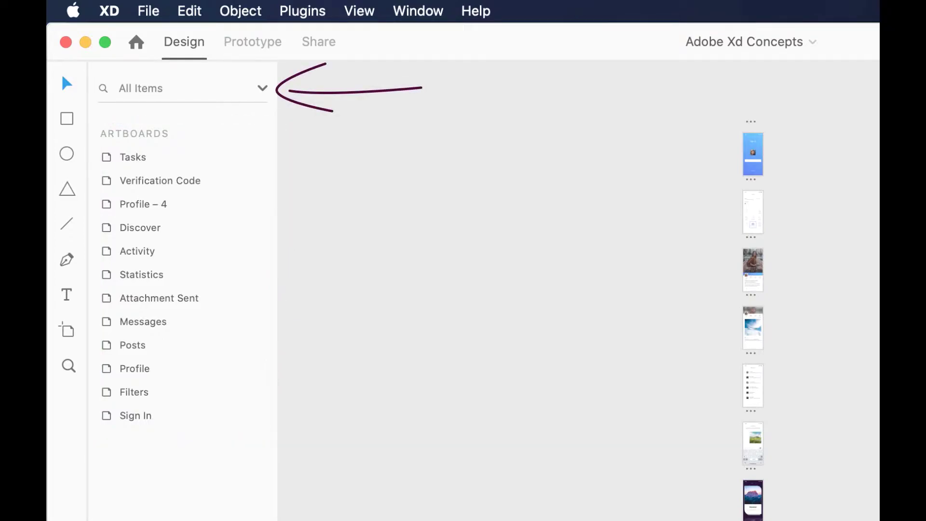
click(261, 90)
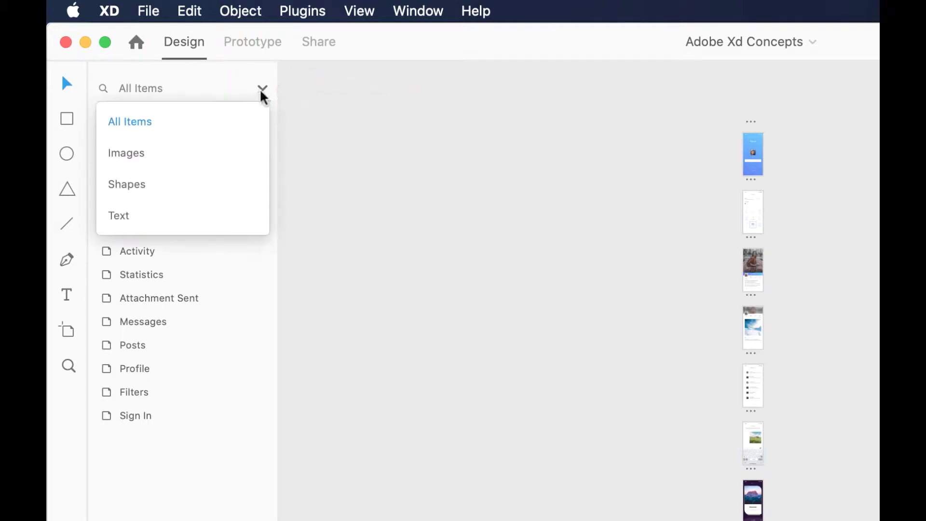
click(340, 135)
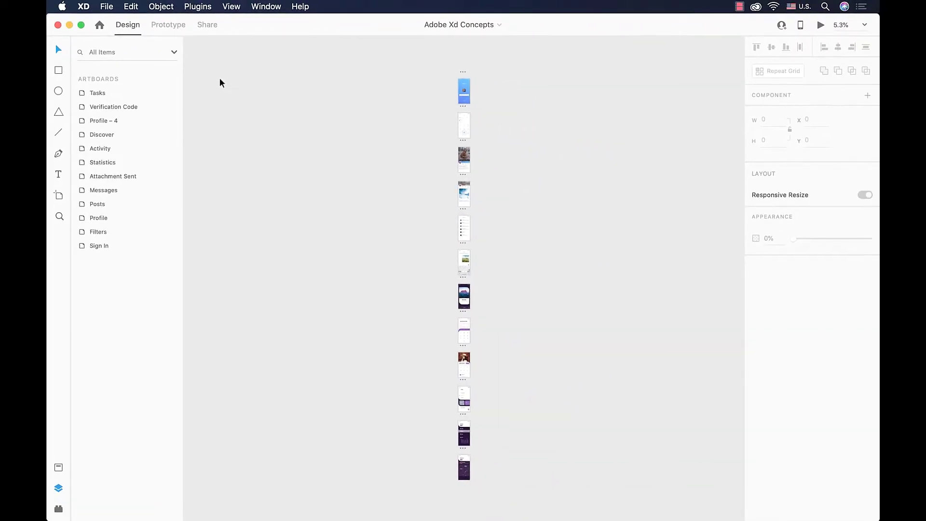
Zoom in on the 375 × 812 Sign In artboard, then select and deselect it
click(60, 216)
click(468, 79)
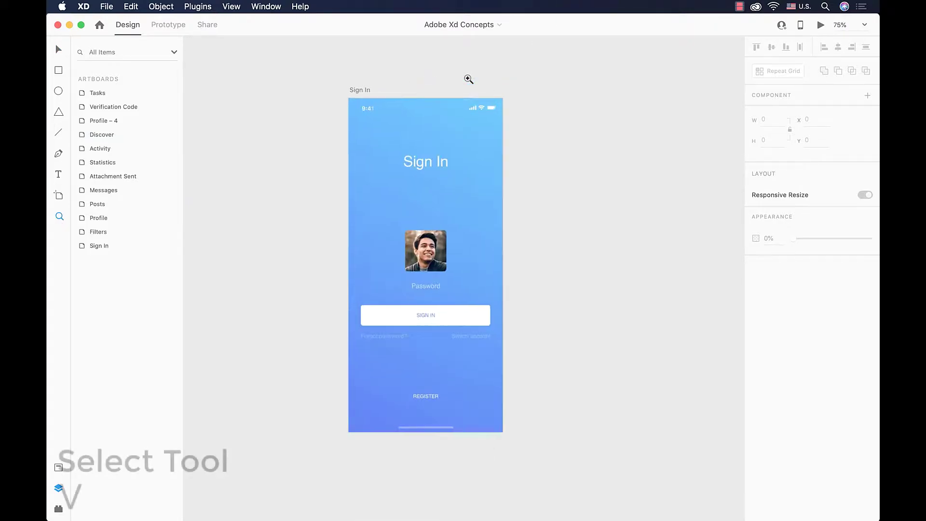
key(v)
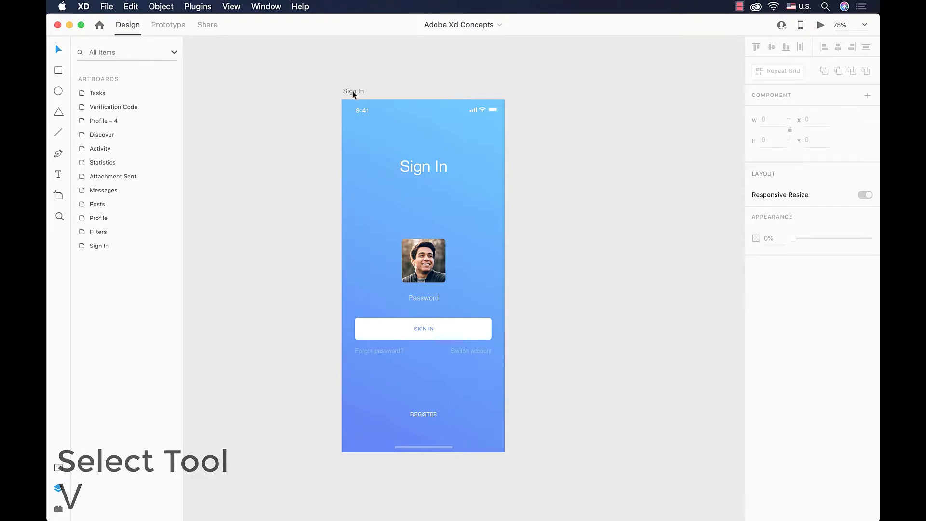
click(352, 91)
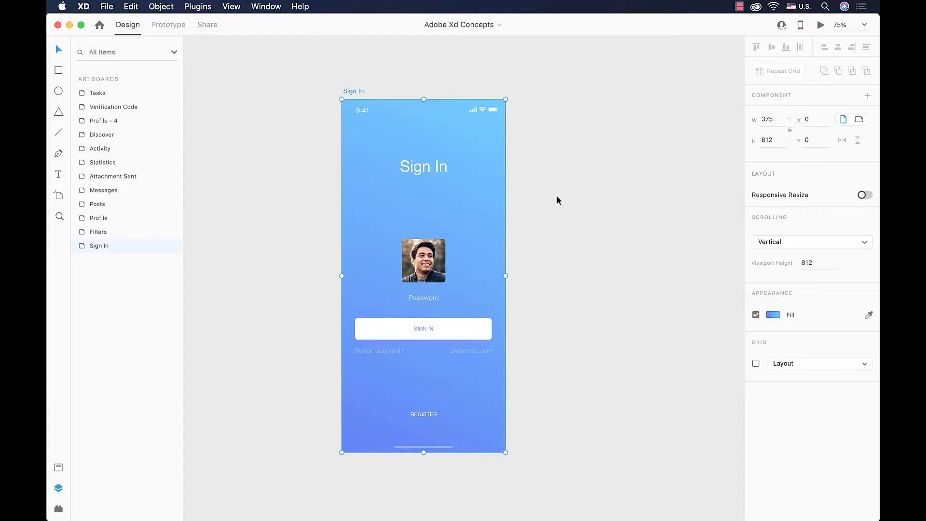
click(557, 197)
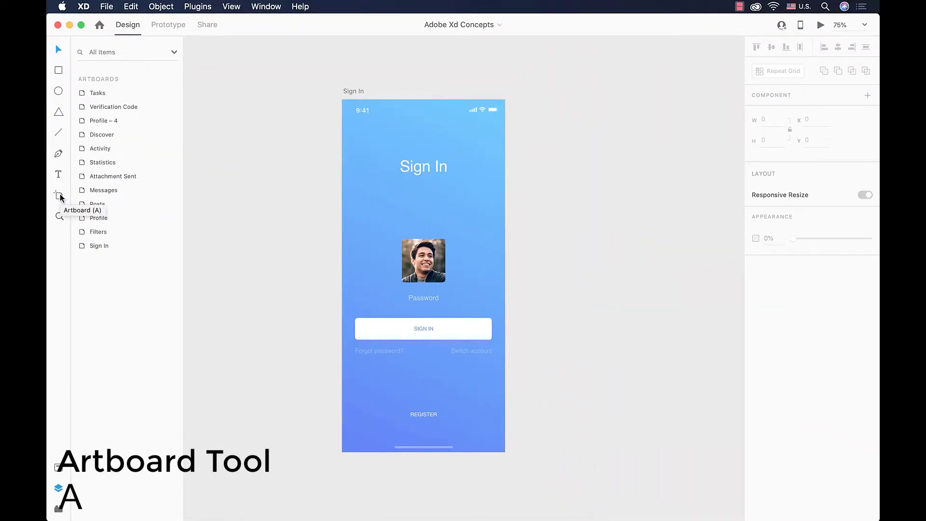
Activate the Artboard tool and browse its mobile, tablet, web, social media and watch presets
click(60, 196)
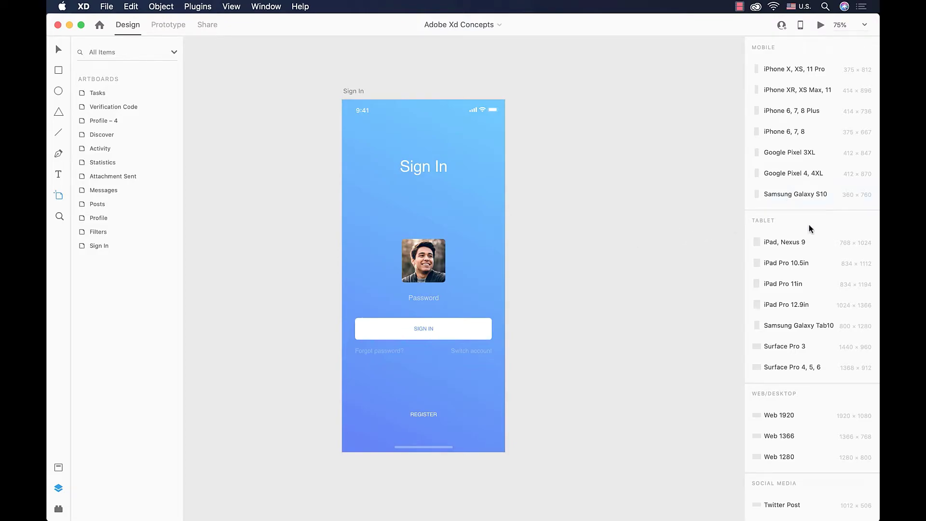
scroll(809, 225, down, 1)
scroll(809, 225, down, 5)
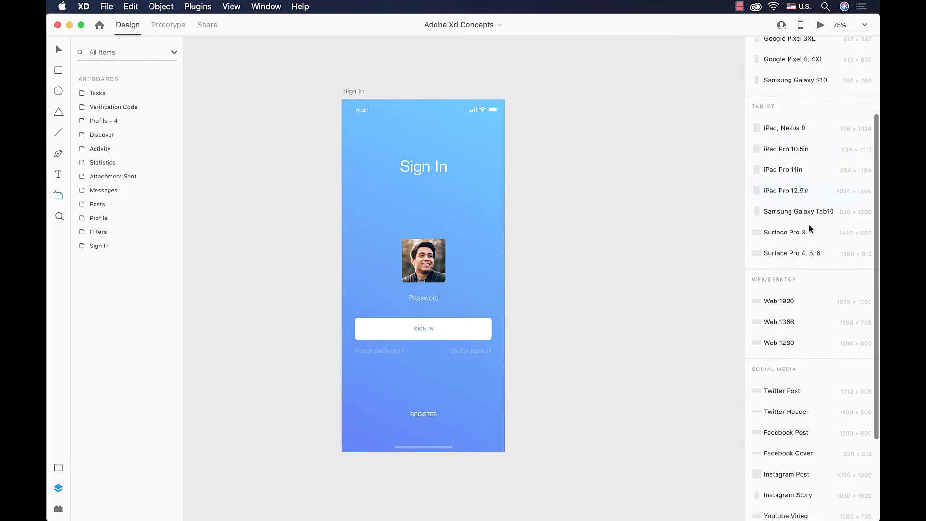
scroll(827, 294, down, 3)
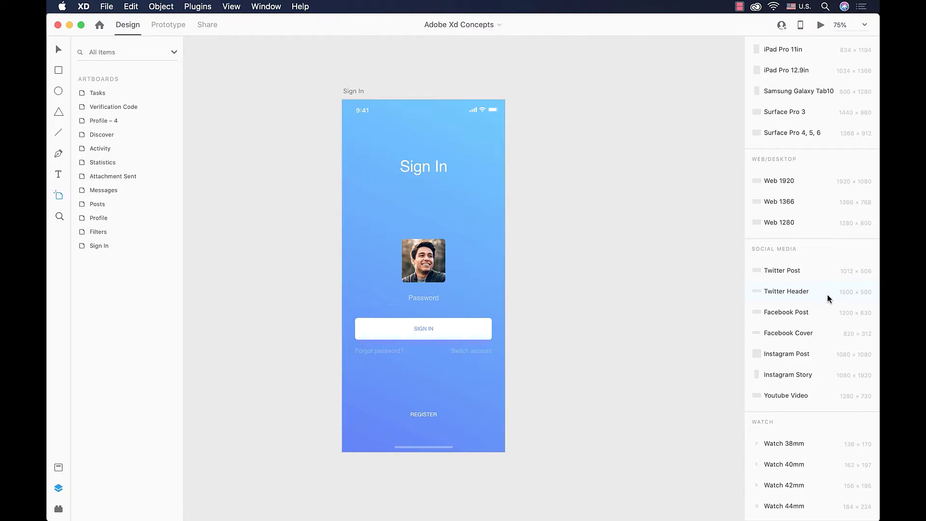
scroll(827, 295, up, 6)
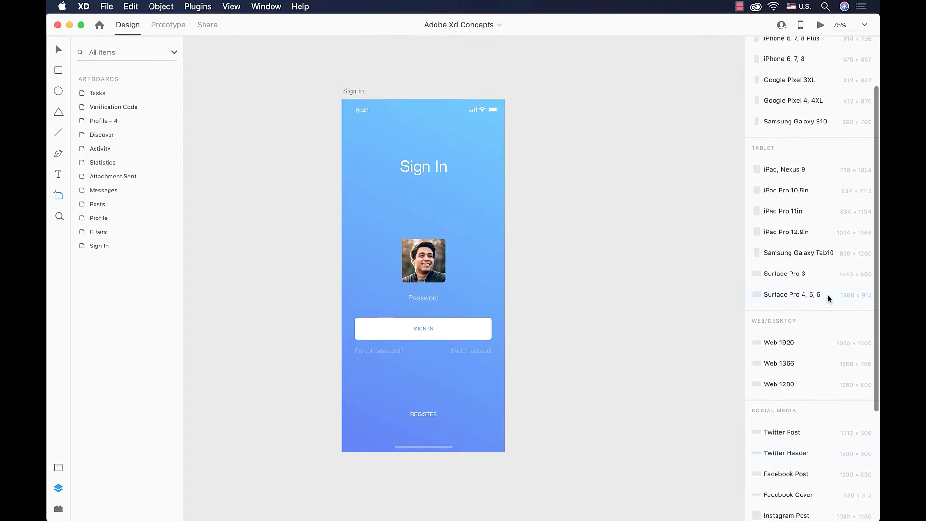
scroll(827, 295, up, 3)
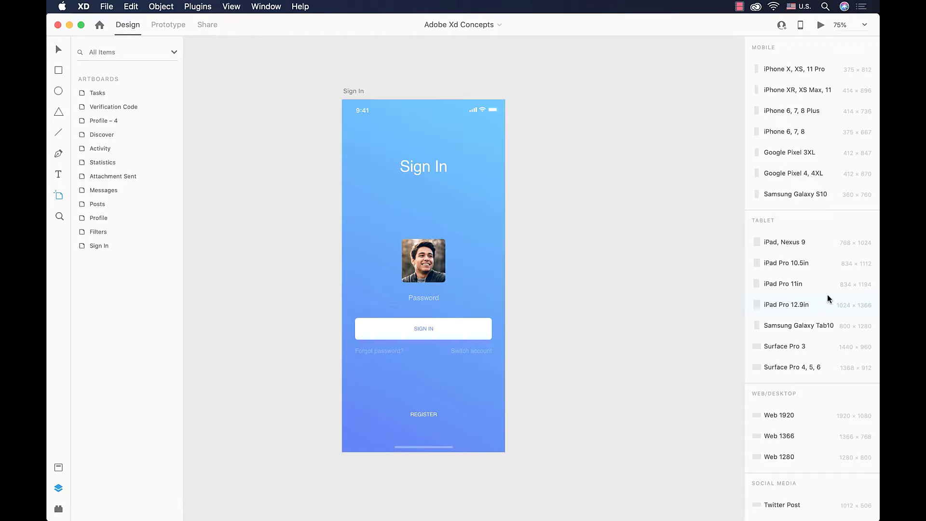
Add a blank 375 × 812 iPhone X, XS, 11 Pro artboard beside Sign In
click(822, 71)
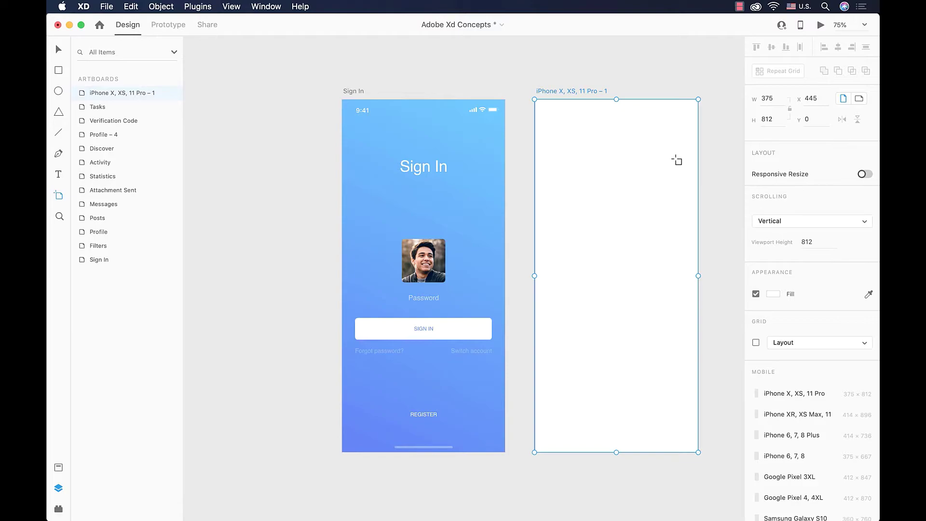
scroll(677, 160, right, 3)
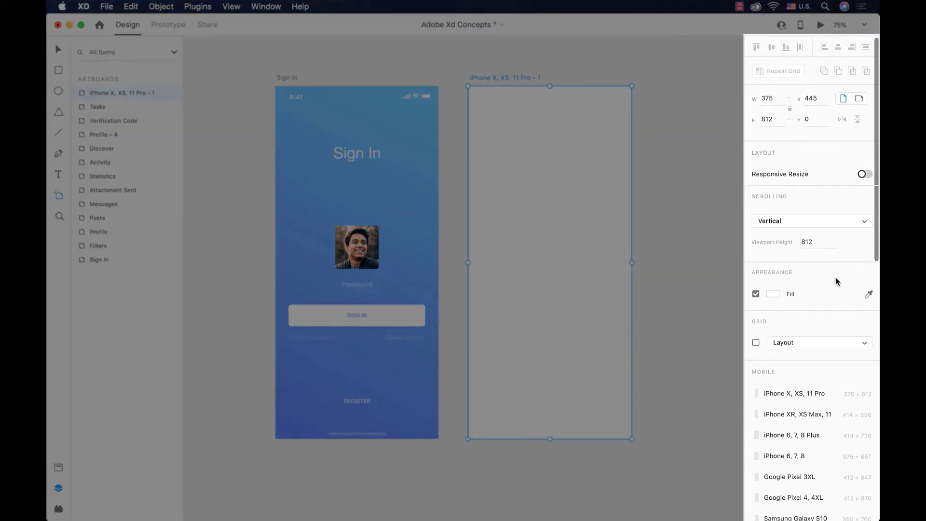
scroll(836, 279, down, 4)
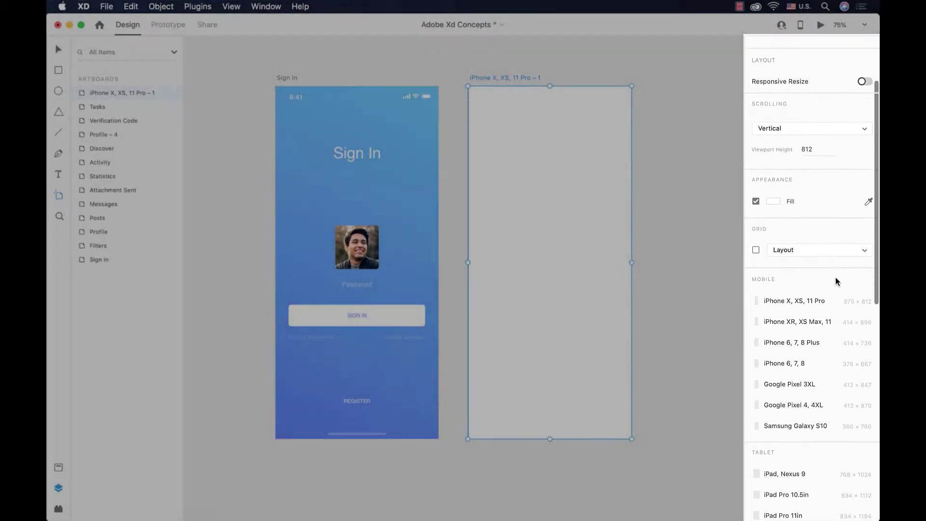
scroll(835, 277, down, 10)
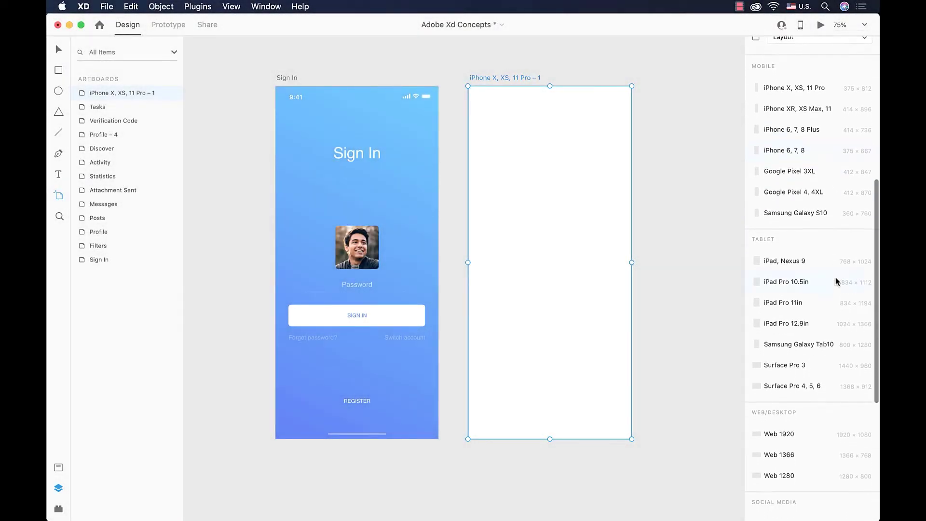
scroll(835, 277, down, 10)
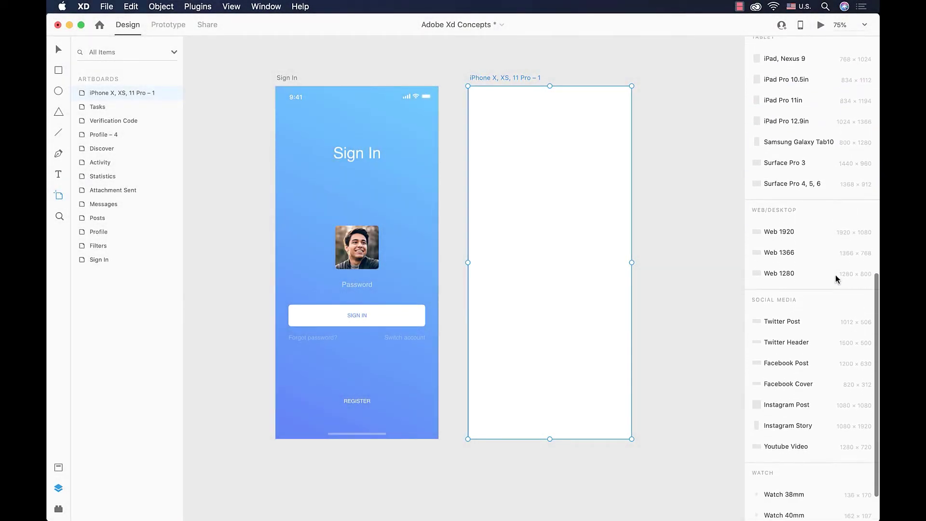
scroll(836, 279, up, 6)
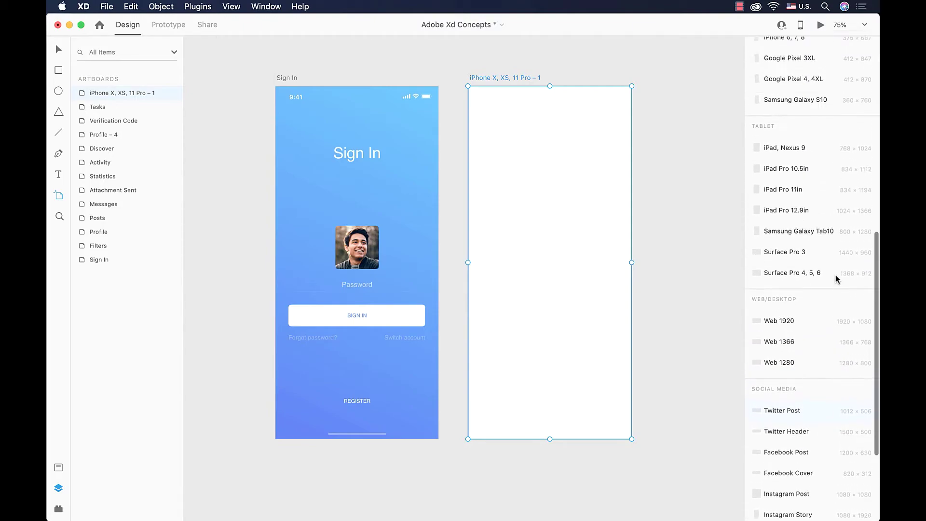
scroll(836, 279, up, 8)
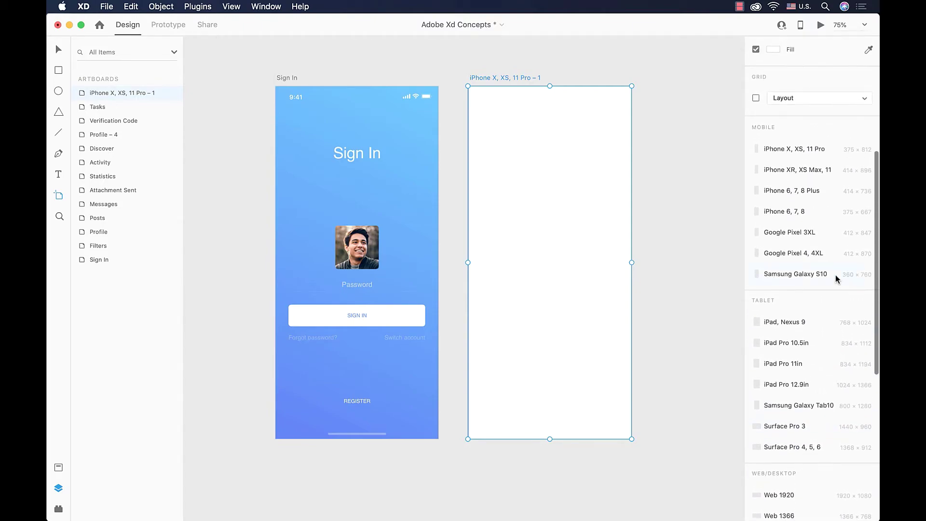
scroll(835, 279, up, 10)
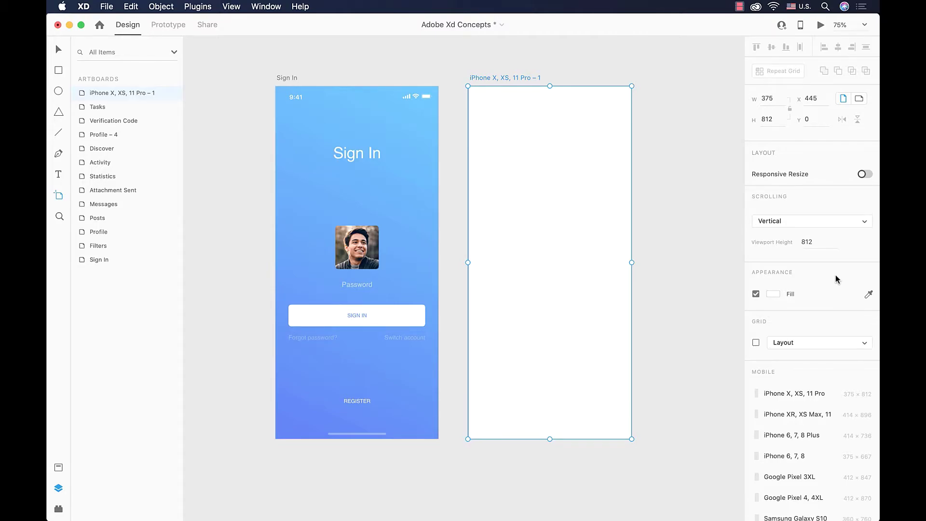
scroll(837, 279, down, 5)
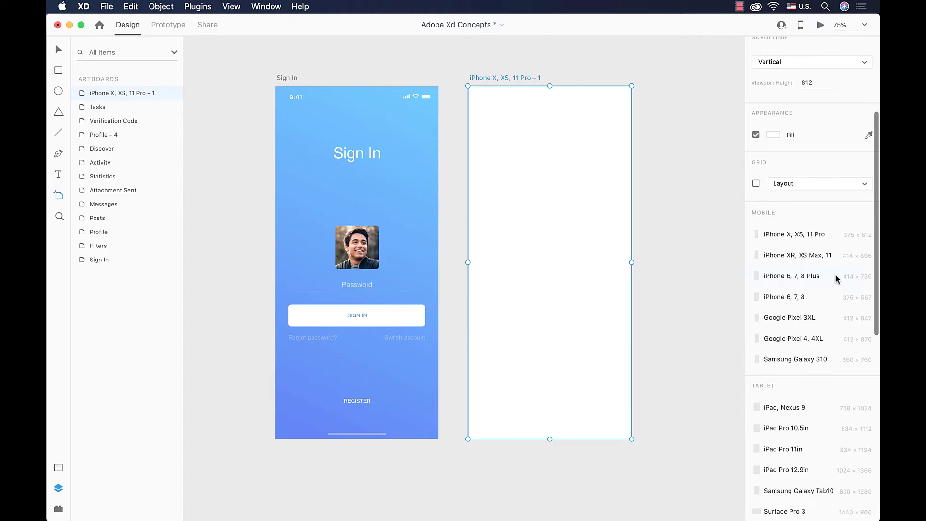
scroll(836, 275, down, 3)
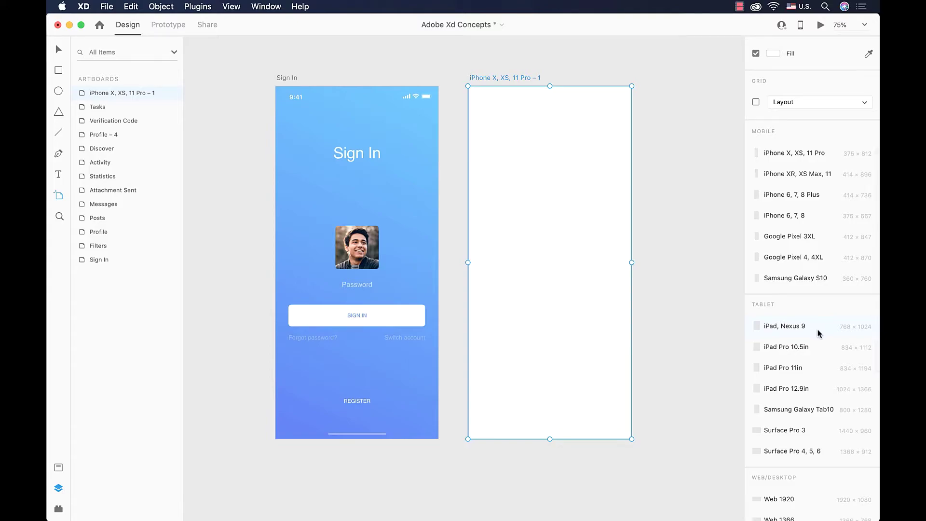
Add four blank 768 × 1024 iPad, Nexus 9 artboards, numbered – 1 through – 4
click(817, 328)
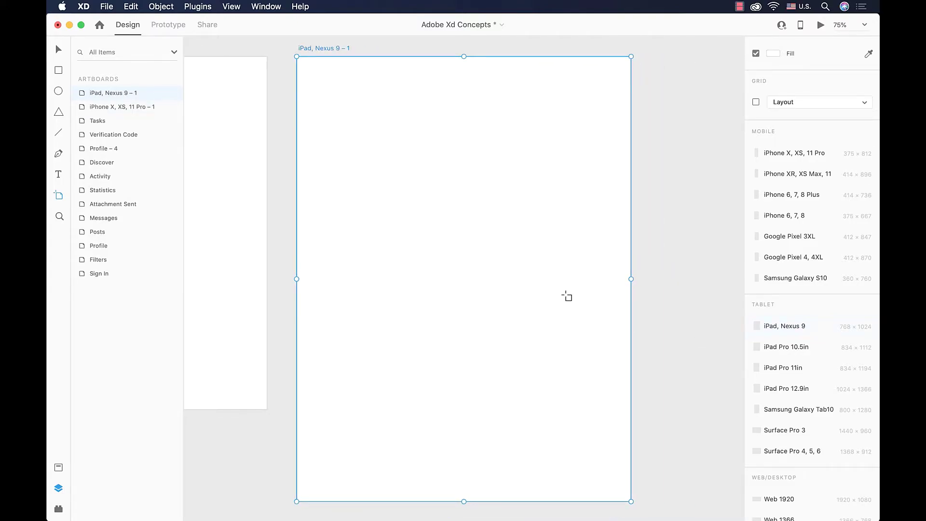
scroll(577, 358, down, 5)
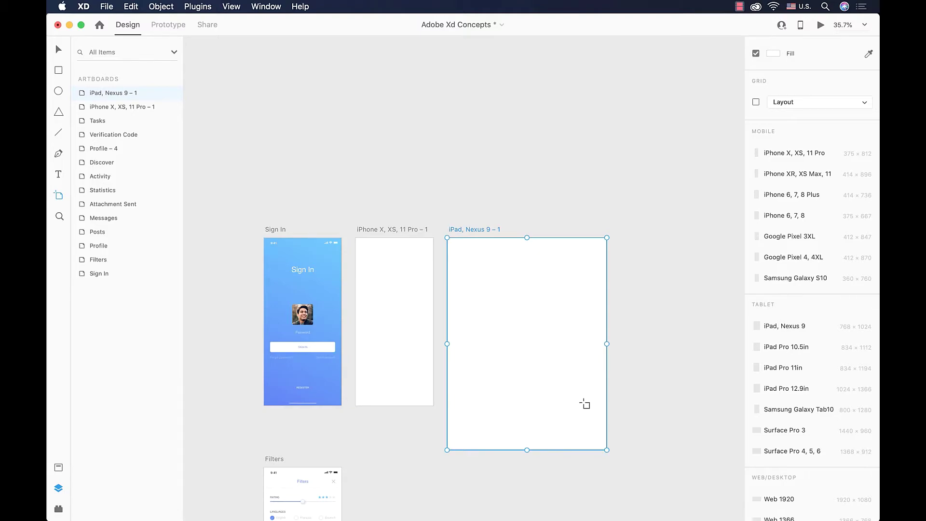
click(776, 326)
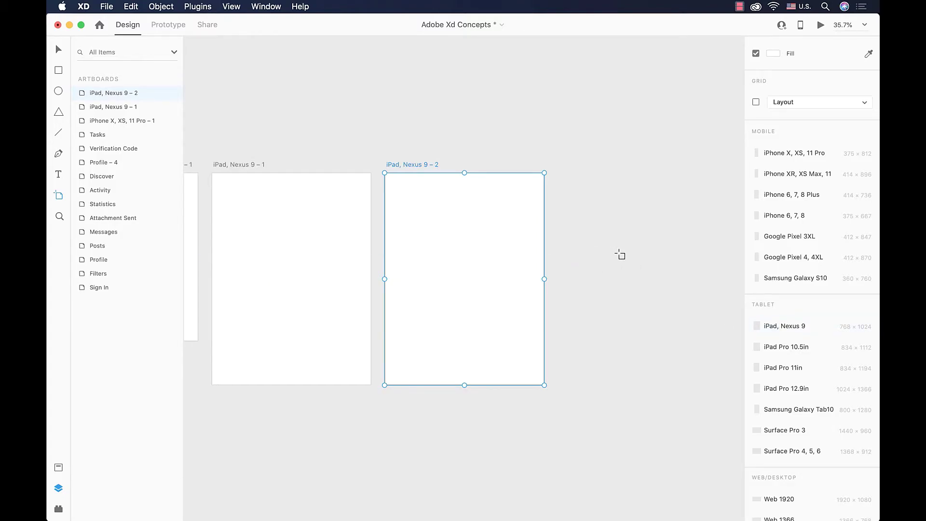
click(620, 255)
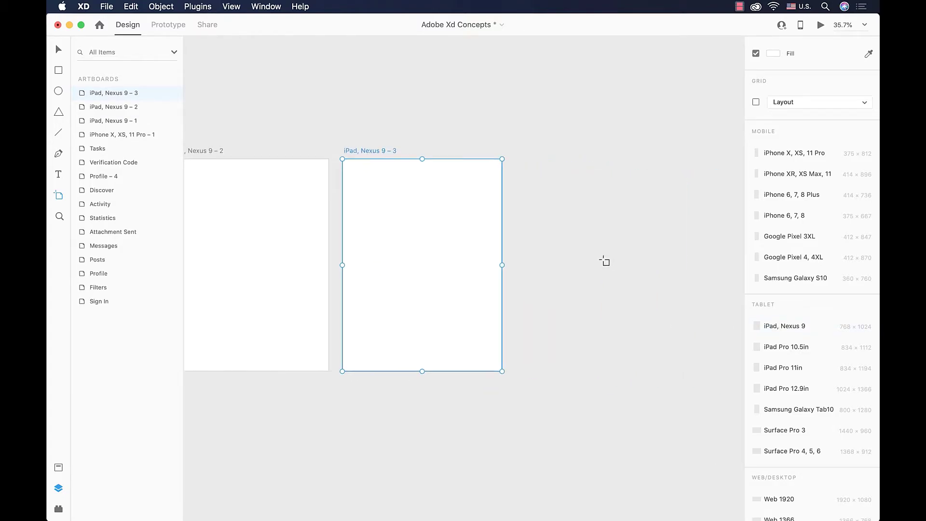
click(549, 233)
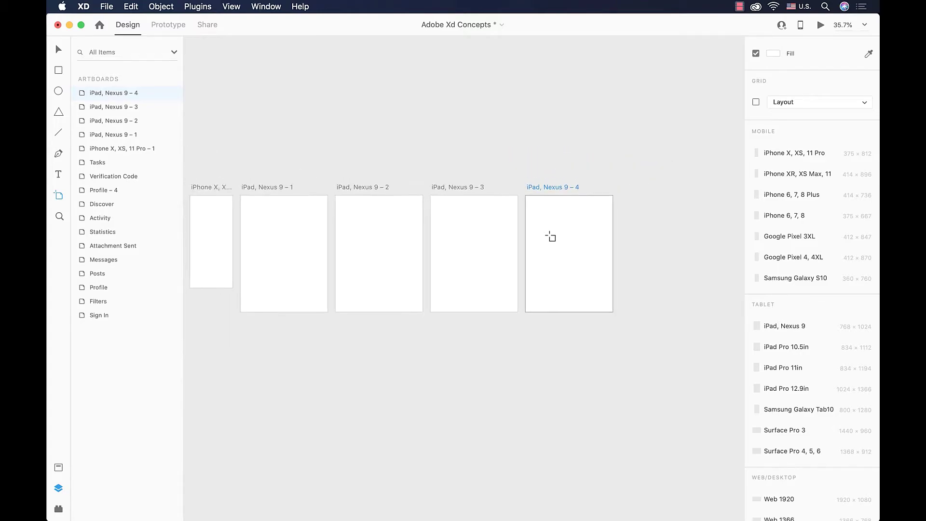
scroll(550, 237, down, 3)
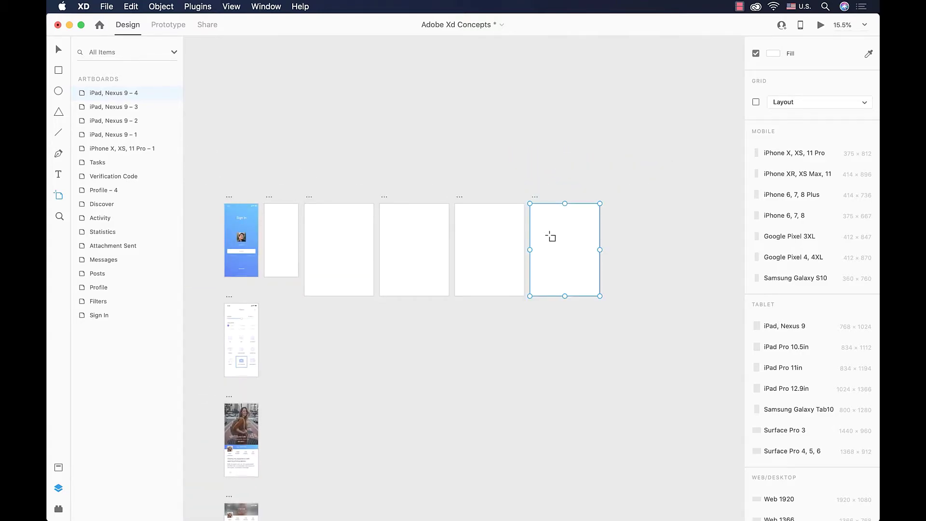
Add Web 1920, Instagram Post and Watch 42mm preset artboards after the iPad row
scroll(793, 314, down, 3)
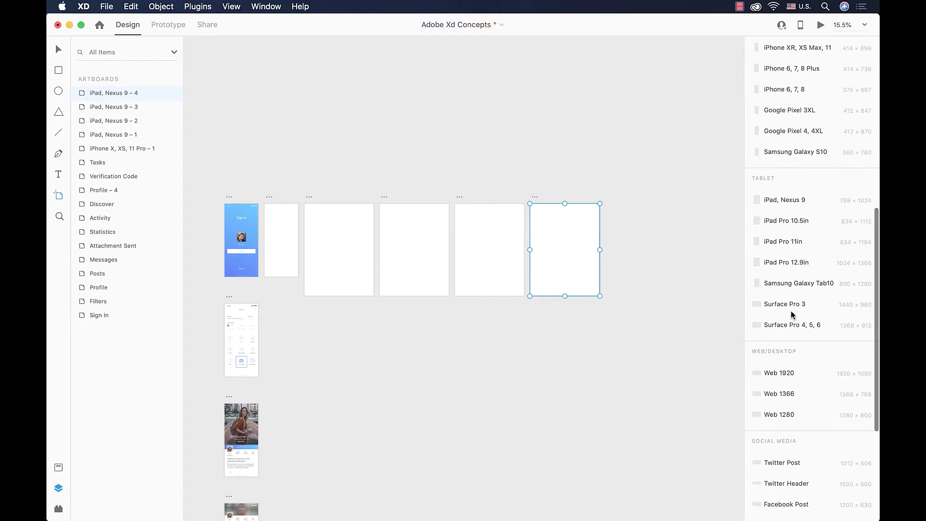
scroll(793, 315, down, 3)
click(816, 267)
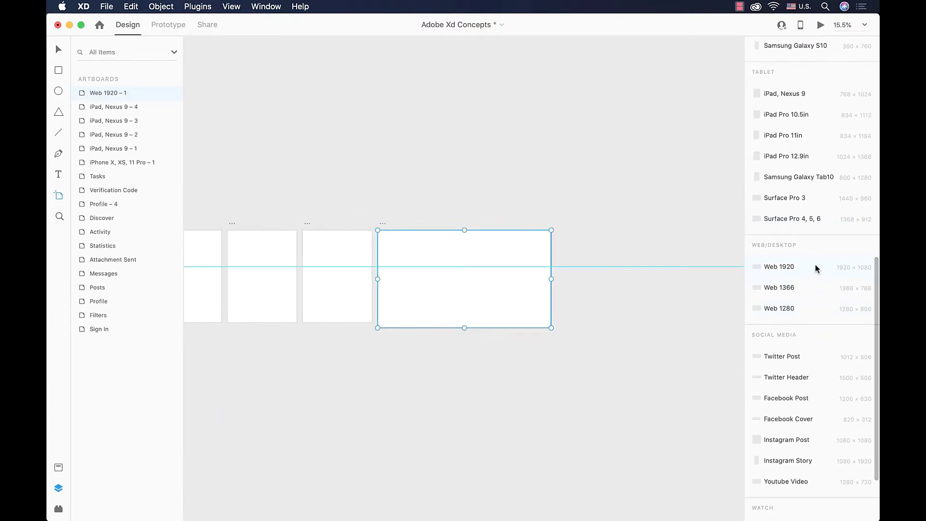
scroll(779, 360, down, 2)
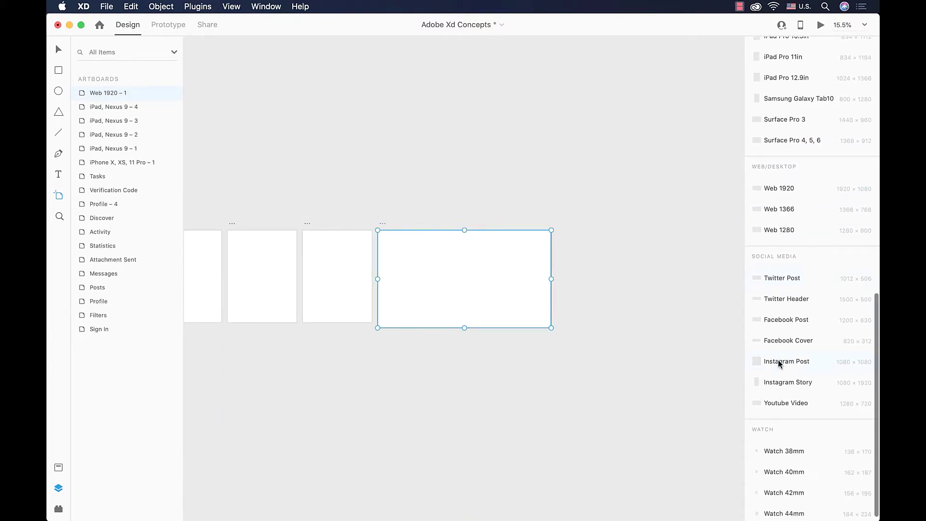
click(780, 363)
scroll(769, 404, down, 1)
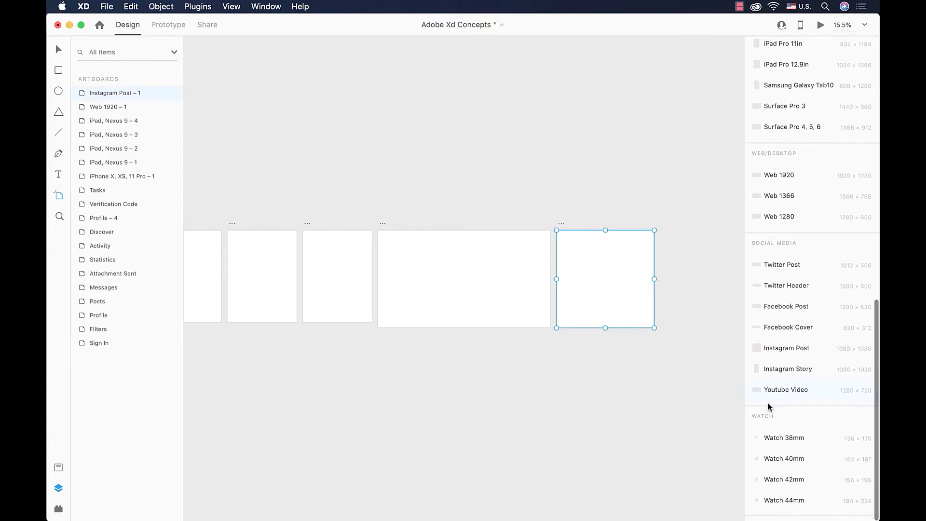
click(814, 489)
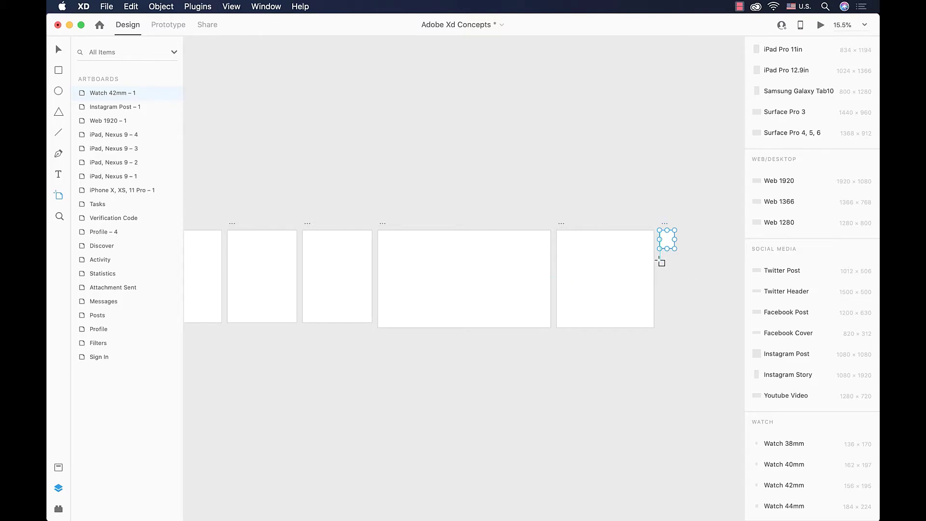
Draw a custom-sized Artboard – 1 beneath the Watch 42mm artboard
drag(659, 259, 653, 329)
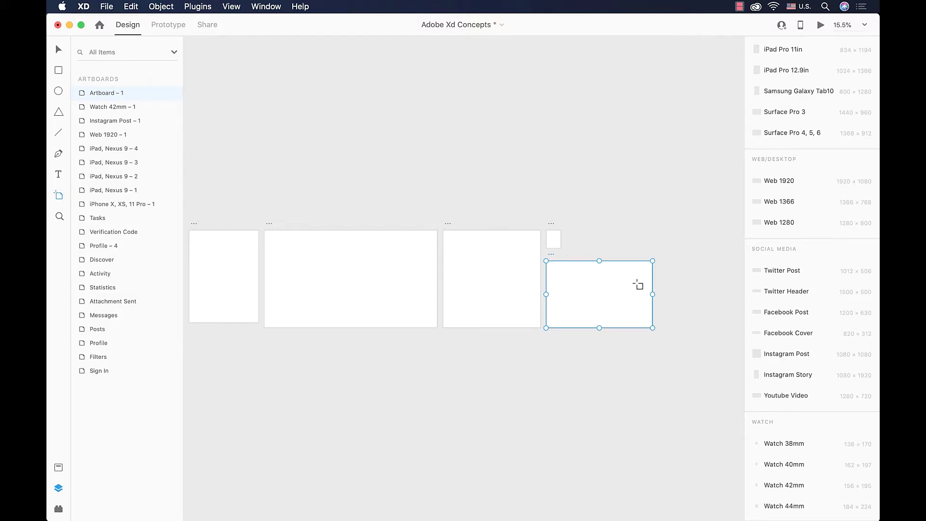
scroll(637, 285, down, 5)
scroll(638, 286, down, 3)
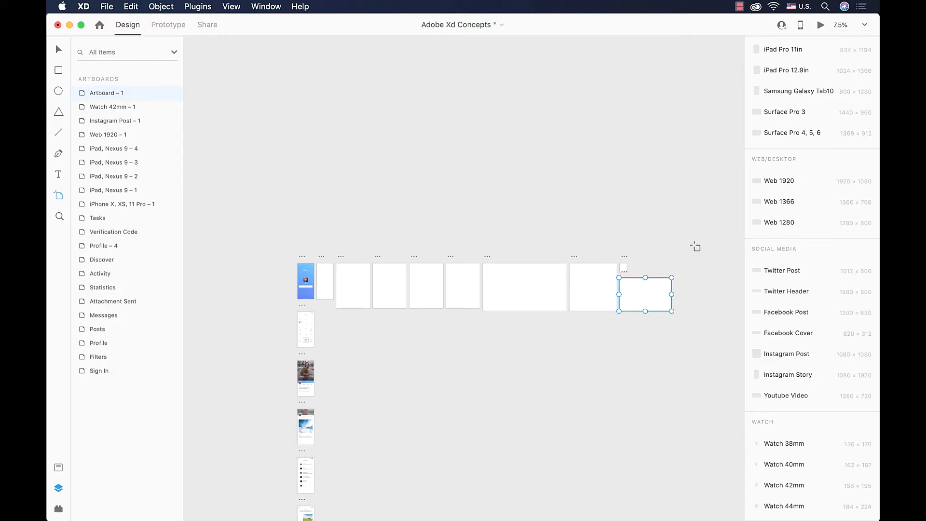
Marquee-select the iPad, Web, Instagram, Watch and custom artboards and delete them
key(v)
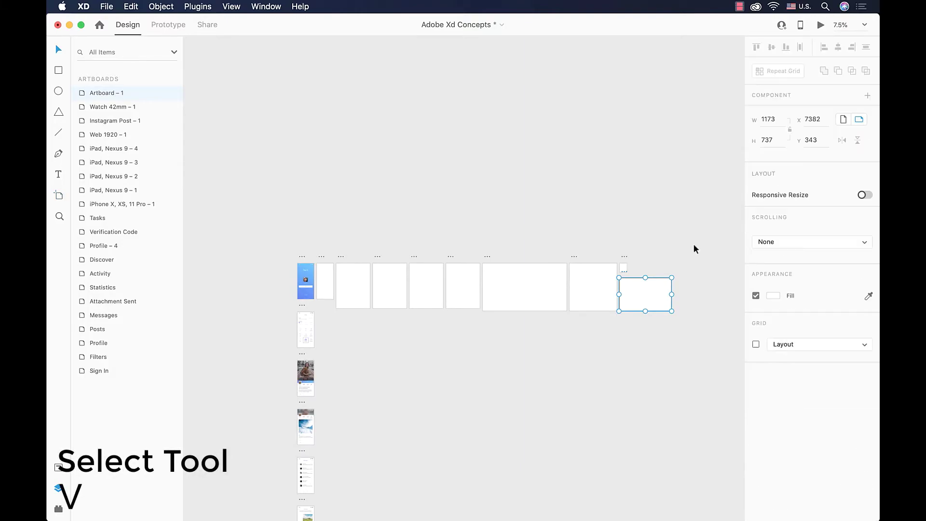
drag(709, 211, 345, 385)
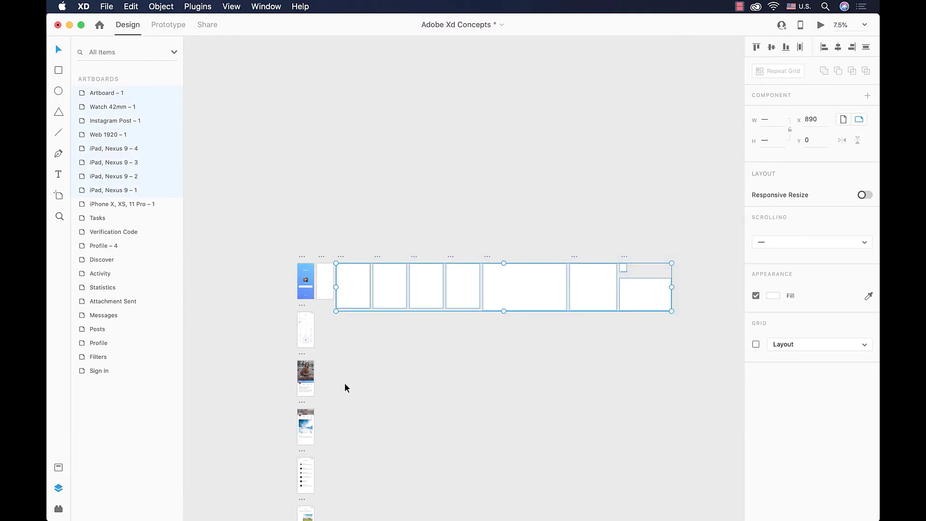
key(BackSpace)
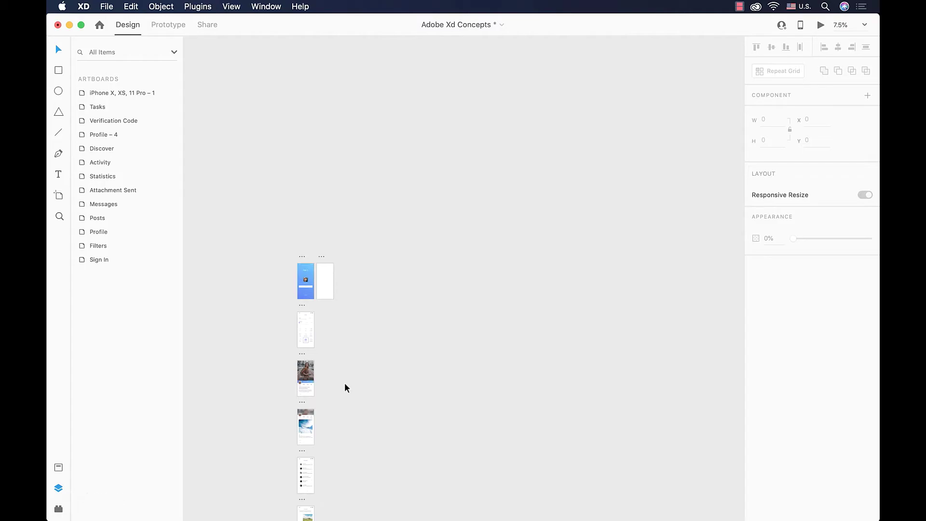
scroll(302, 246, up, 5)
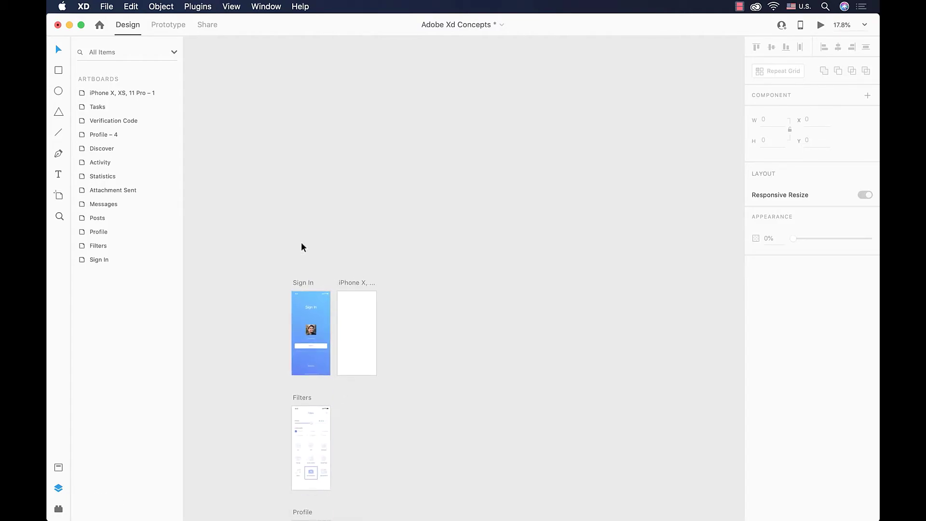
scroll(302, 246, up, 4)
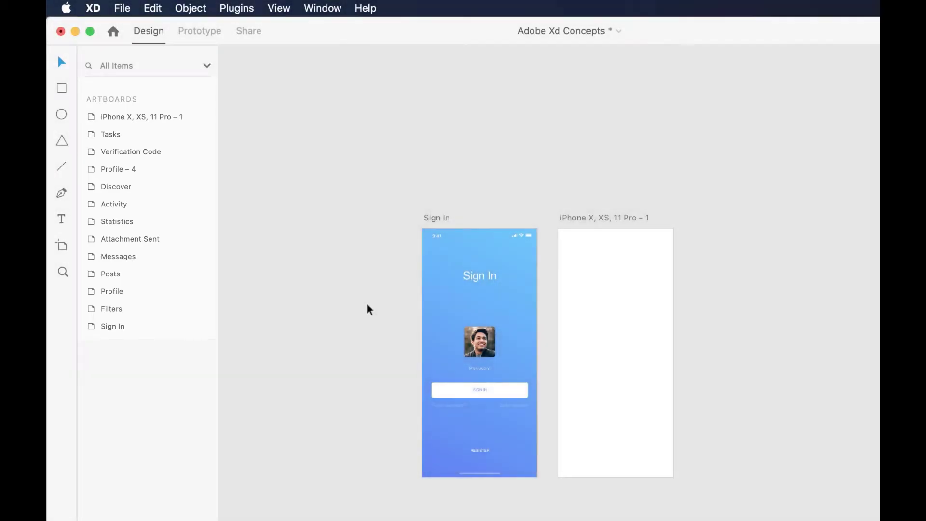
click(584, 219)
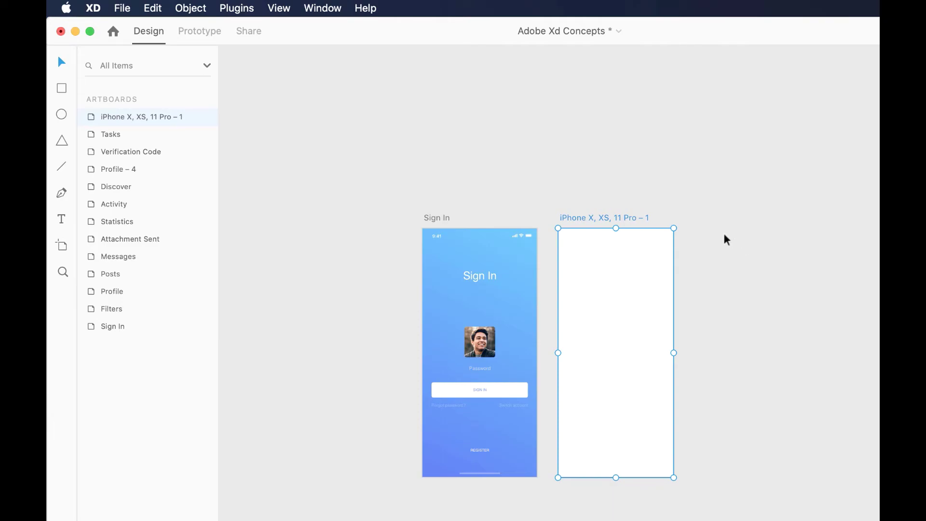
Rename the iPhone artboard to 'Rename from canvas' via its title on the canvas
double_click(615, 220)
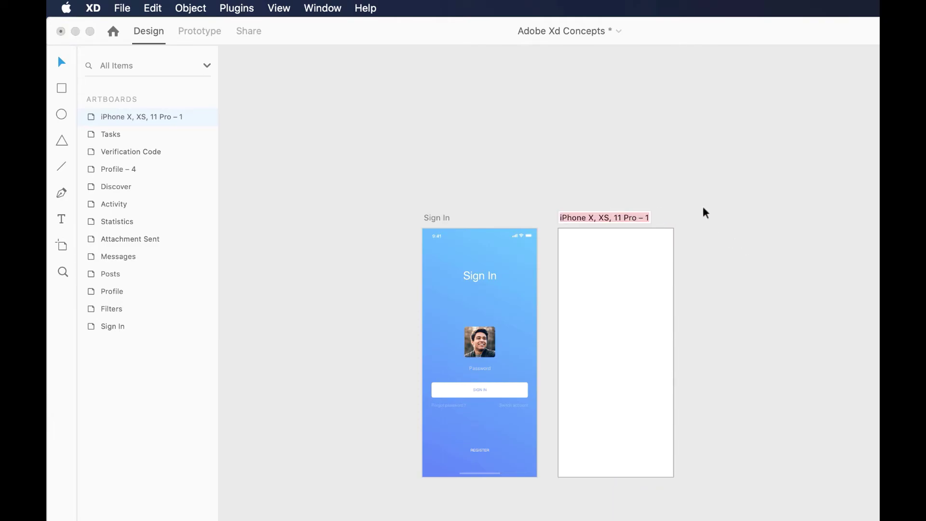
text(rea)
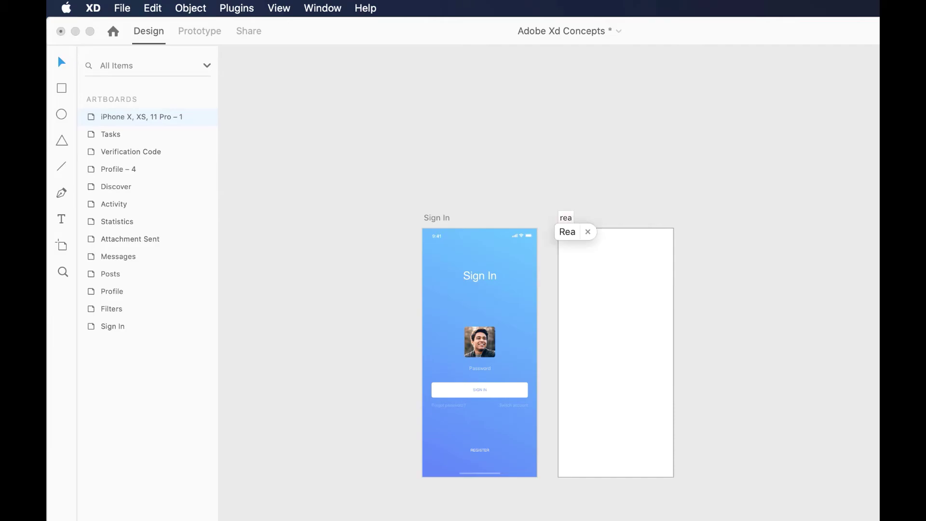
key(BackSpace)
text(name )
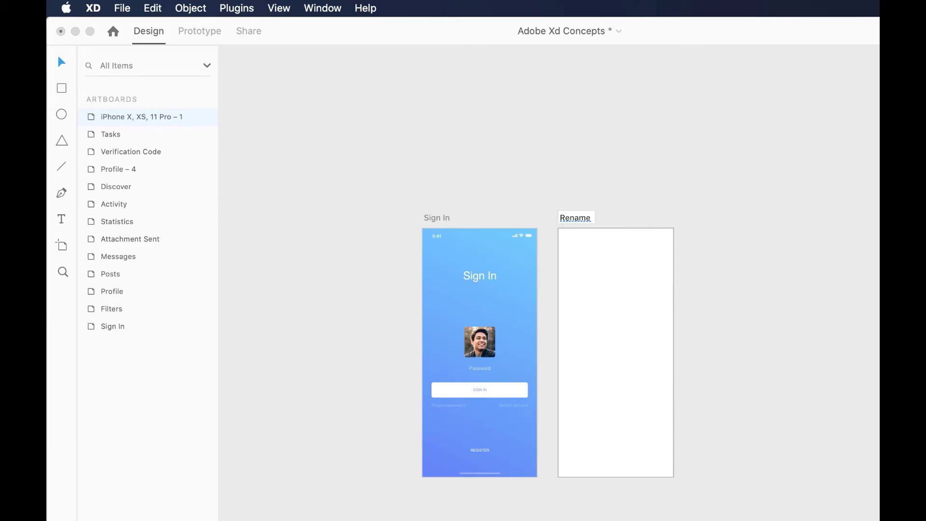
text(from canvas)
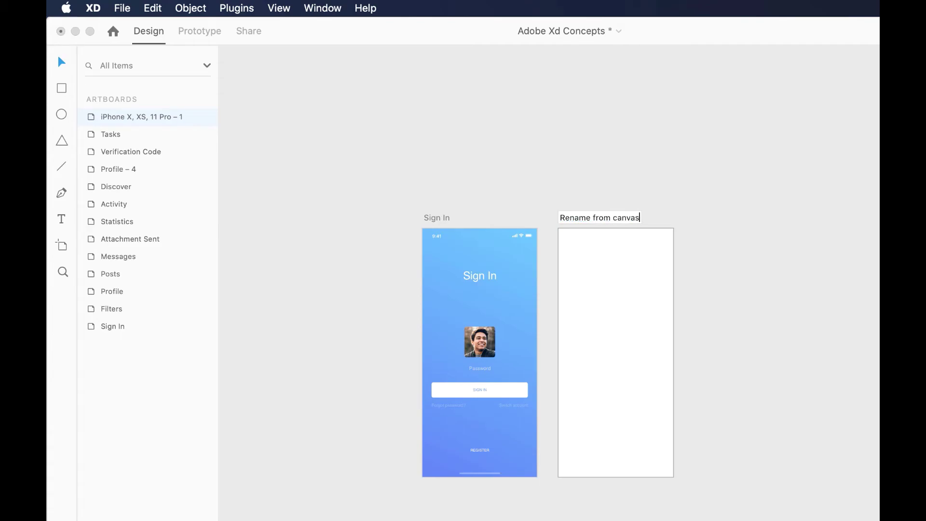
key(Return)
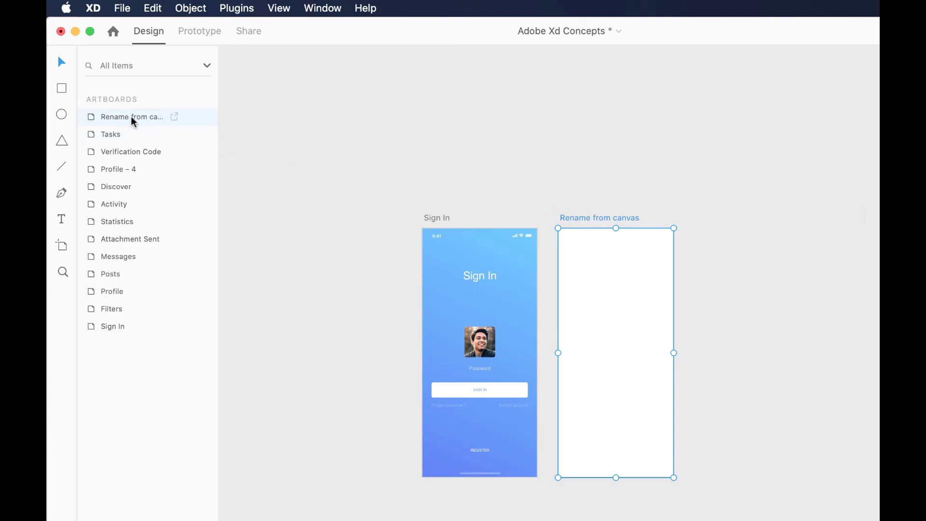
Rename the artboard to 'rename from layers panel' from its row in the Layers panel
double_click(147, 120)
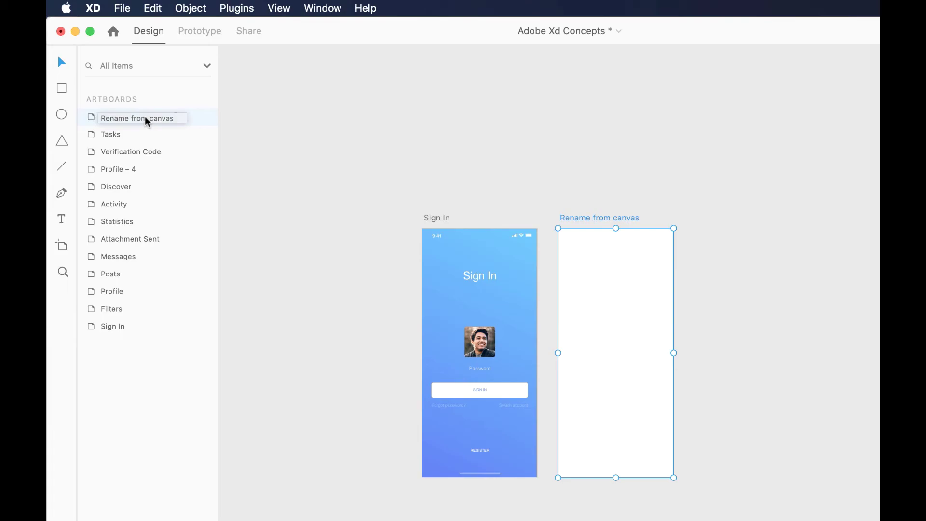
double_click(147, 121)
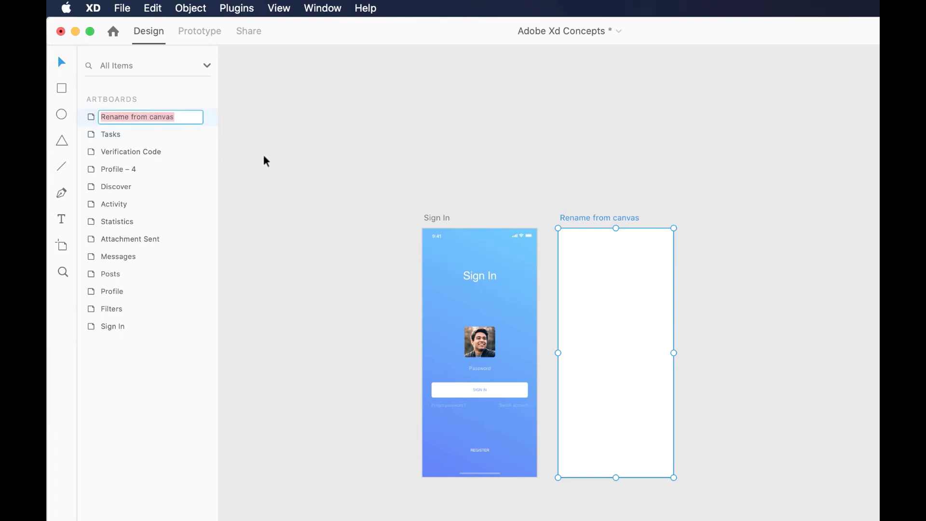
text(rea)
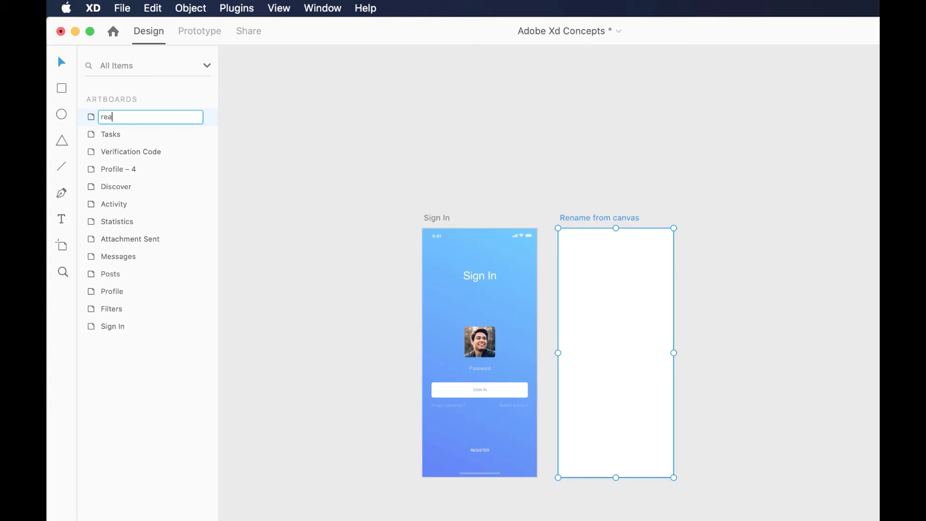
key(BackSpace)
text(name from layers panel)
key(Return)
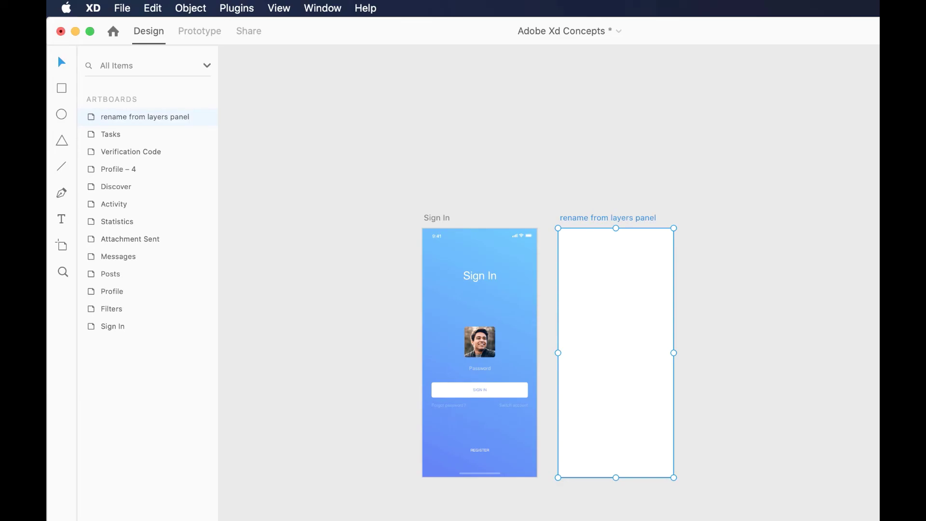